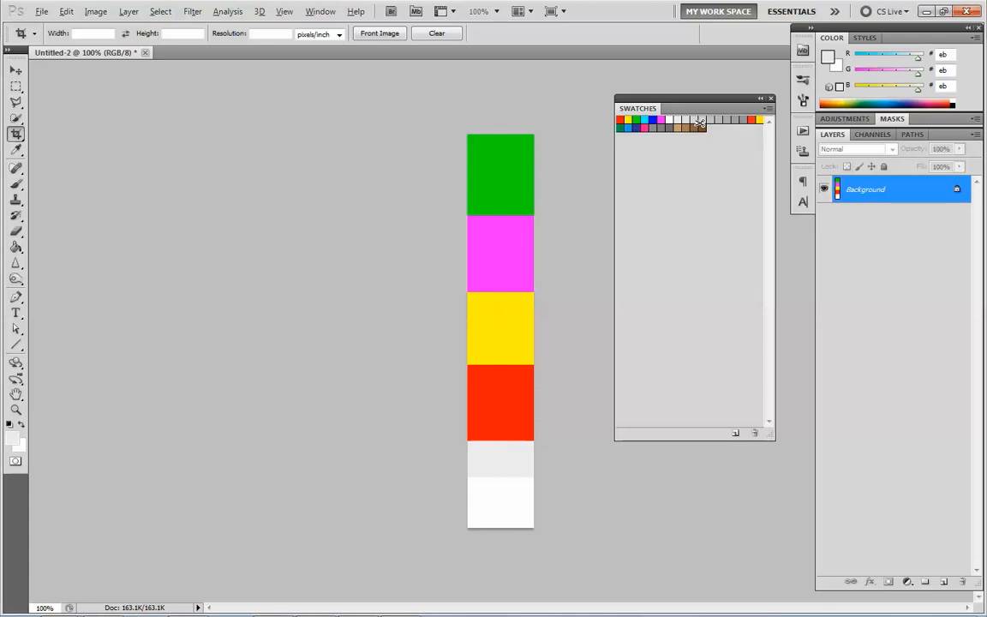
# Step: Delete all the swatches from the Swatches panel except the first red one
pyautogui.keyDown('alt'); pyautogui.click(699, 121); pyautogui.keyUp('alt')
pyautogui.keyDown('alt'); pyautogui.click(699, 120); pyautogui.keyUp('alt')
pyautogui.keyDown('alt'); pyautogui.click(699, 120); pyautogui.keyUp('alt')
pyautogui.keyDown('alt'); pyautogui.click(699, 121); pyautogui.keyUp('alt')
pyautogui.keyDown('alt'); pyautogui.click(699, 120); pyautogui.keyUp('alt')
pyautogui.keyDown('alt'); pyautogui.click(702, 119); pyautogui.keyUp('alt')
pyautogui.keyDown('alt'); pyautogui.click(702, 119); pyautogui.keyUp('alt')
pyautogui.keyDown('alt'); pyautogui.click(702, 119); pyautogui.keyUp('alt')
pyautogui.keyDown('alt'); pyautogui.click(703, 119); pyautogui.keyUp('alt')
pyautogui.keyDown('alt'); pyautogui.click(702, 119); pyautogui.keyUp('alt')
pyautogui.keyDown('alt'); pyautogui.click(702, 119); pyautogui.keyUp('alt')
pyautogui.keyDown('alt'); pyautogui.click(702, 119); pyautogui.keyUp('alt')
pyautogui.keyDown('alt'); pyautogui.click(702, 119); pyautogui.keyUp('alt')
pyautogui.keyDown('alt'); pyautogui.click(702, 119); pyautogui.keyUp('alt')
pyautogui.keyDown('alt'); pyautogui.click(692, 120); pyautogui.keyUp('alt')
pyautogui.keyDown('alt'); pyautogui.click(692, 120); pyautogui.keyUp('alt')
pyautogui.keyDown('alt'); pyautogui.click(692, 120); pyautogui.keyUp('alt')
pyautogui.keyDown('alt'); pyautogui.click(692, 120); pyautogui.keyUp('alt')
pyautogui.keyDown('alt'); pyautogui.click(692, 120); pyautogui.keyUp('alt')
pyautogui.keyDown('alt'); pyautogui.click(692, 120); pyautogui.keyUp('alt')
pyautogui.keyDown('alt'); pyautogui.click(659, 120); pyautogui.keyUp('alt')
pyautogui.keyDown('alt'); pyautogui.click(658, 120); pyautogui.keyUp('alt')
pyautogui.keyDown('alt'); pyautogui.click(658, 120); pyautogui.keyUp('alt')
pyautogui.keyDown('alt'); pyautogui.click(650, 120); pyautogui.keyUp('alt')
pyautogui.keyDown('alt'); pyautogui.click(643, 120); pyautogui.keyUp('alt')
pyautogui.keyDown('alt'); pyautogui.click(635, 120); pyautogui.keyUp('alt')
pyautogui.keyDown('alt'); pyautogui.click(628, 120); pyautogui.keyUp('alt')
pyautogui.keyDown('alt'); pyautogui.click(625, 122); pyautogui.keyUp('alt')
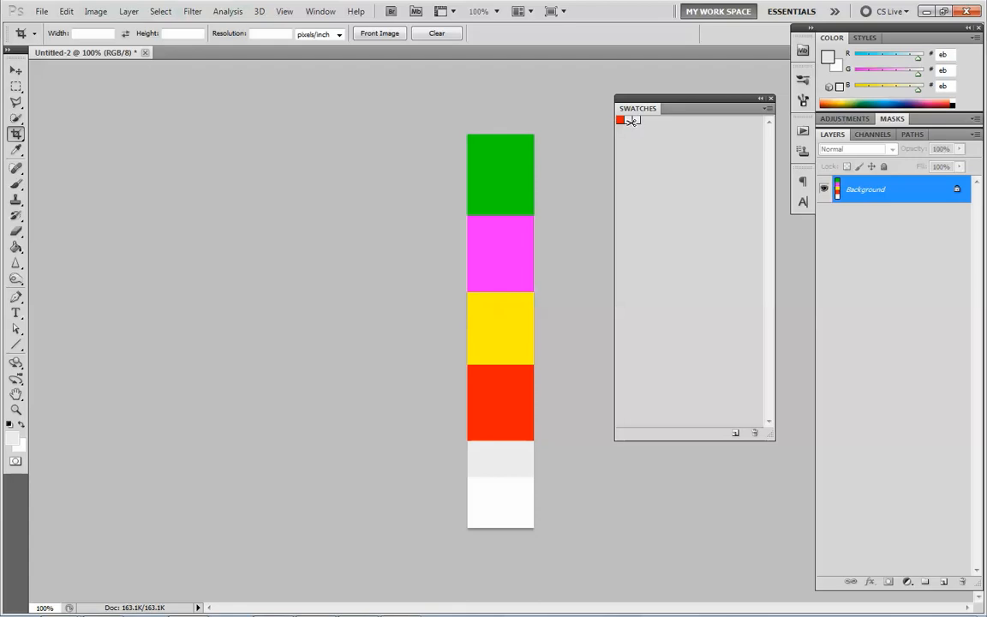
pyautogui.keyDown('alt'); pyautogui.click(627, 120); pyautogui.keyUp('alt')
# Step: Sample the green block with the Eyedropper, add it as a new swatch, and delete the duplicate green swatches
pyautogui.click(16, 152)
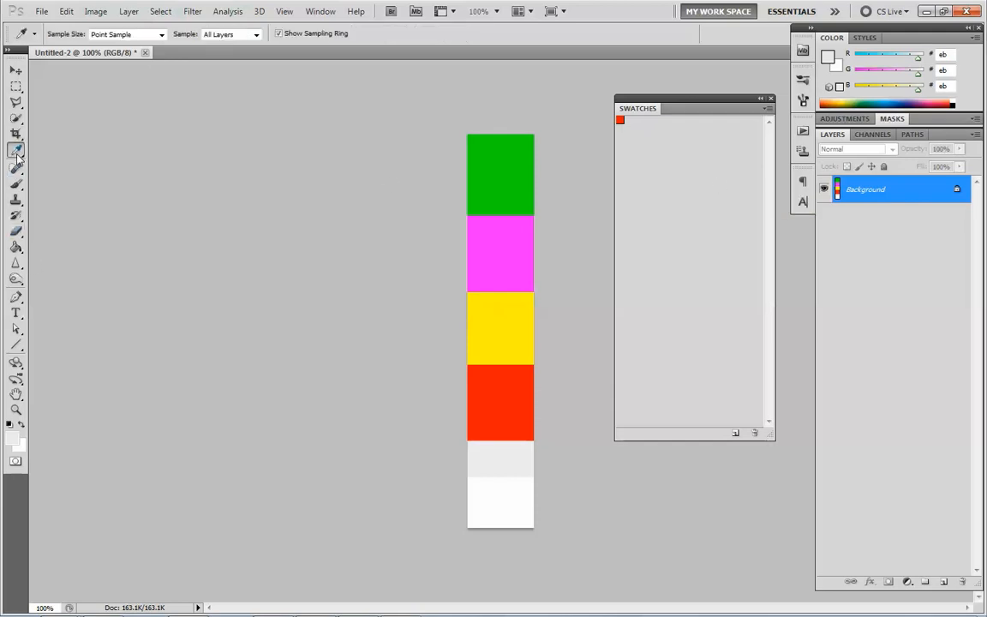
pyautogui.click(504, 161)
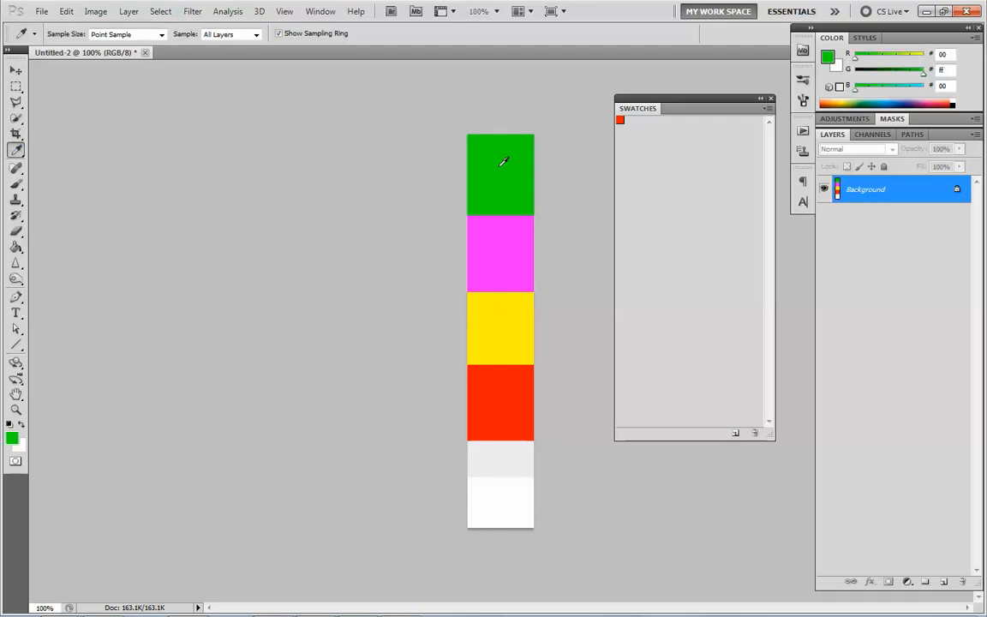
pyautogui.click(736, 434)
pyautogui.click(735, 434)
pyautogui.click(736, 434)
pyautogui.keyDown('alt'); pyautogui.click(646, 121); pyautogui.keyUp('alt')
pyautogui.keyDown('alt'); pyautogui.click(637, 121); pyautogui.keyUp('alt')
# Step: Sample the magenta, yellow and white blocks in turn and add each color as a new swatch
pyautogui.click(499, 251)
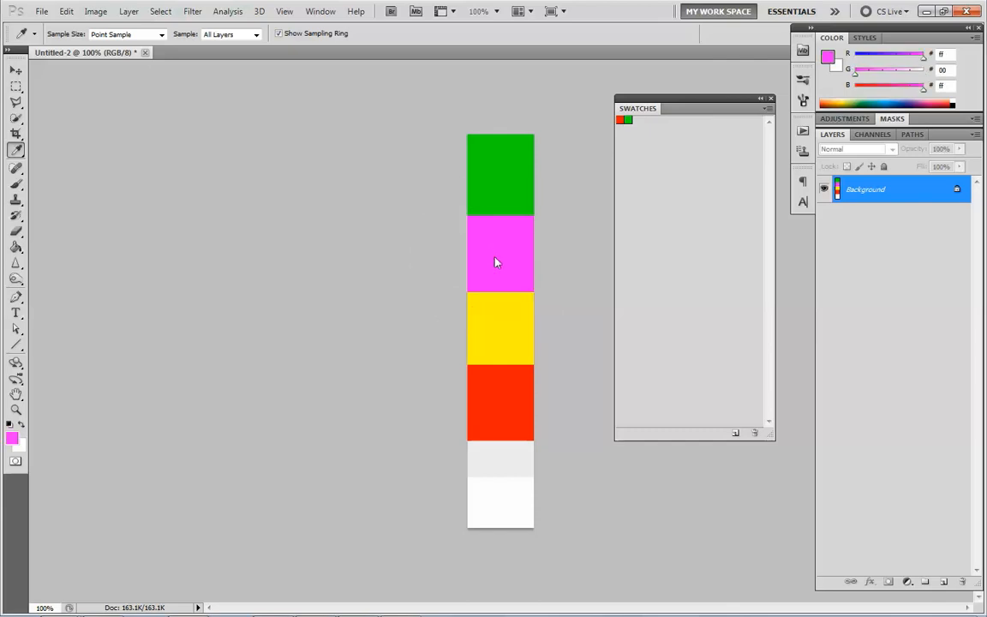
pyautogui.click(736, 433)
pyautogui.click(504, 322)
pyautogui.click(503, 323)
pyautogui.click(502, 485)
pyautogui.click(736, 434)
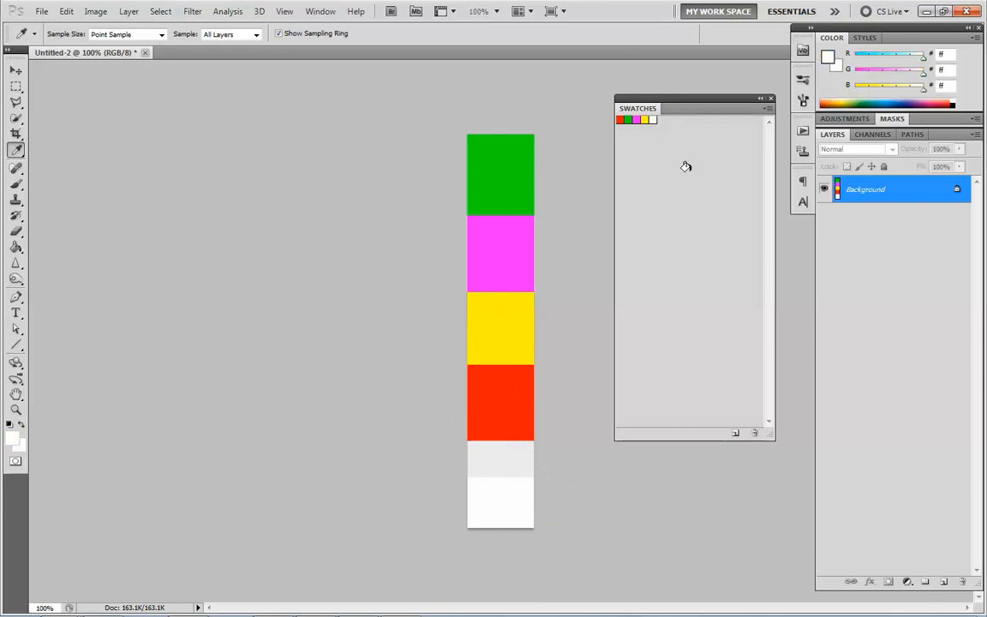
# Step: Save the custom swatches to the Desktop as MY_tutor.aco
pyautogui.click(767, 112)
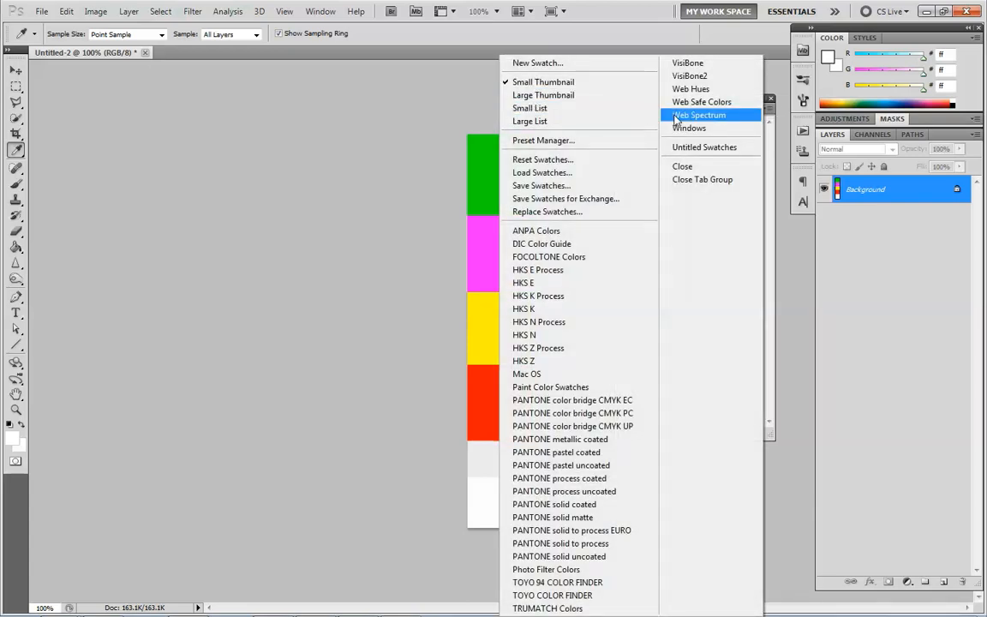
pyautogui.click(549, 185)
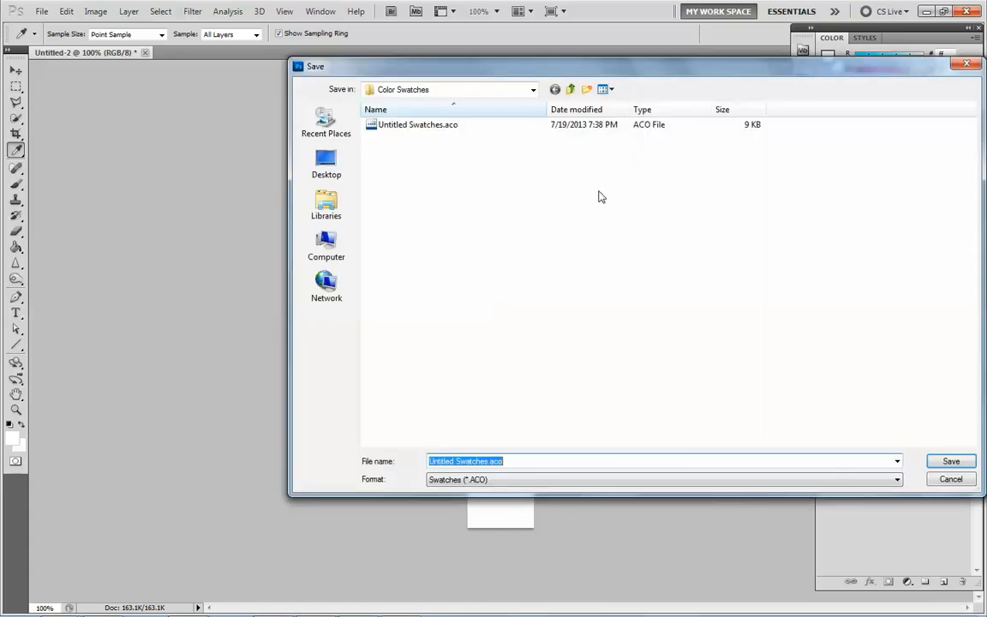
pyautogui.click(327, 176)
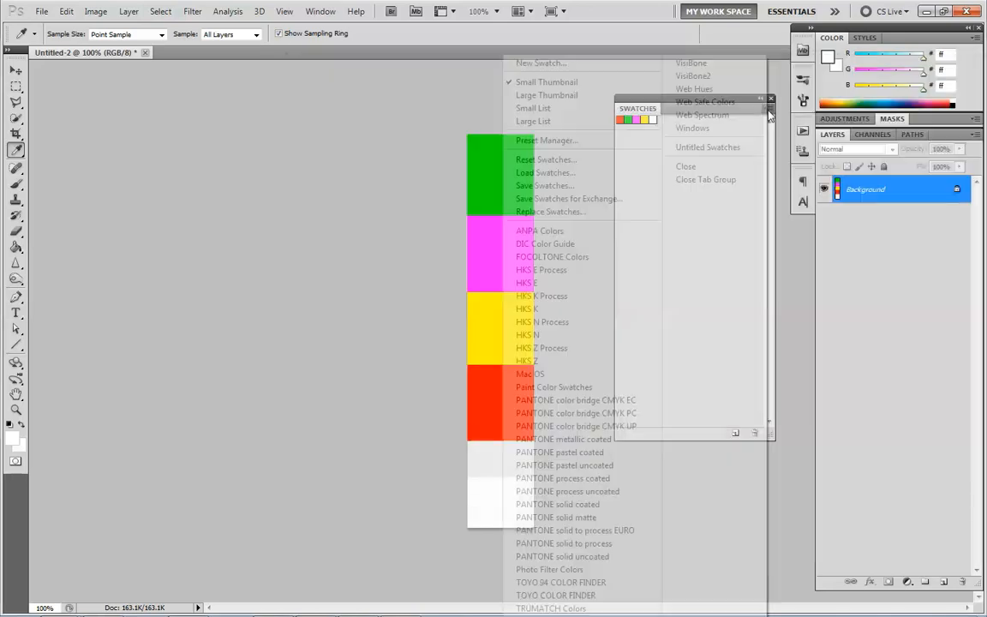
# Step: Reset the swatches to the default colors and load MY_tutor.aco from the Desktop in addition to them
pyautogui.click(553, 160)
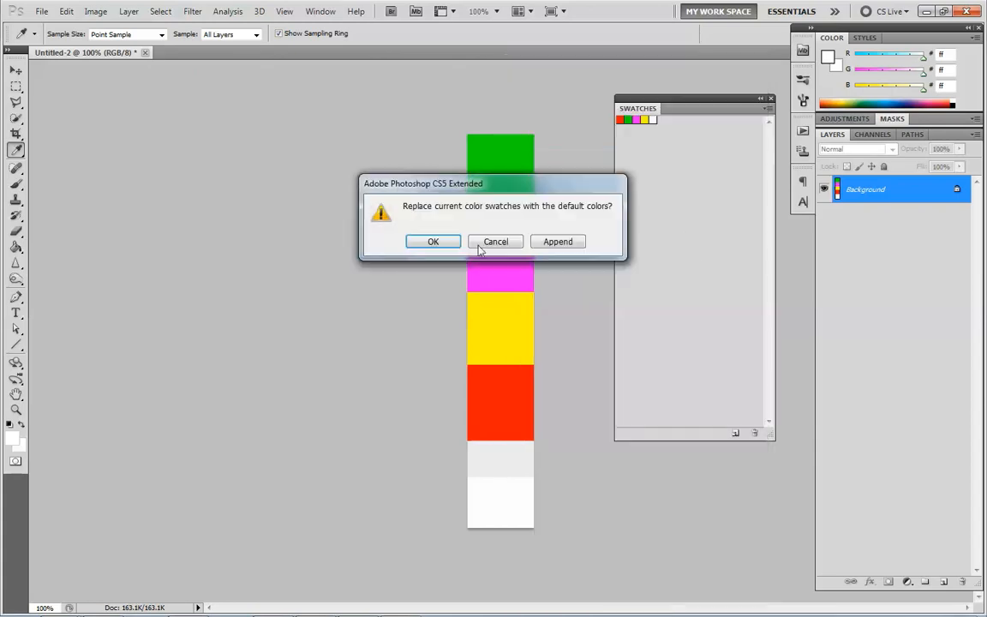
pyautogui.click(450, 237)
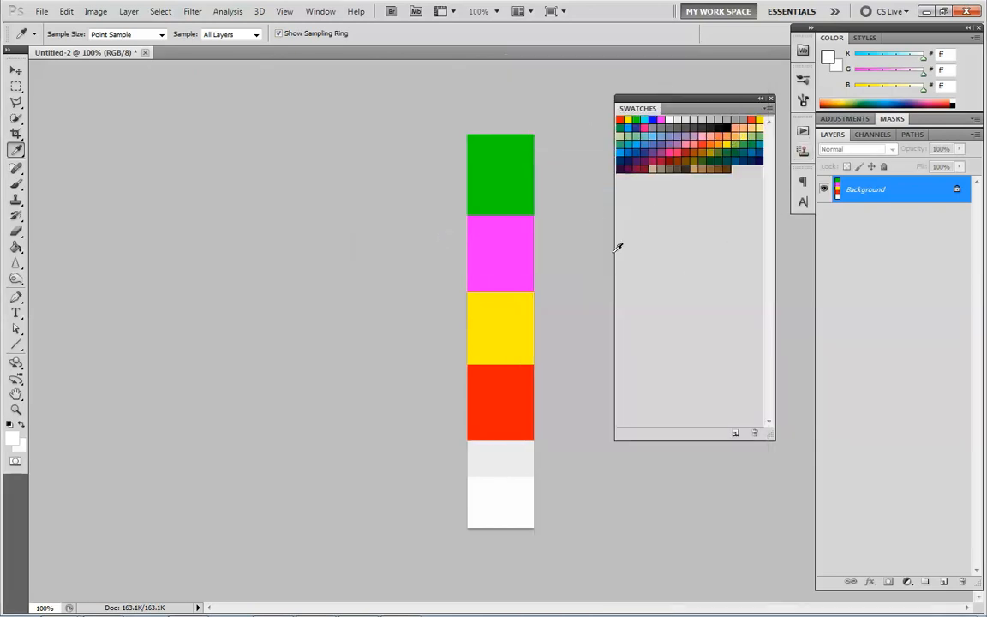
pyautogui.click(768, 108)
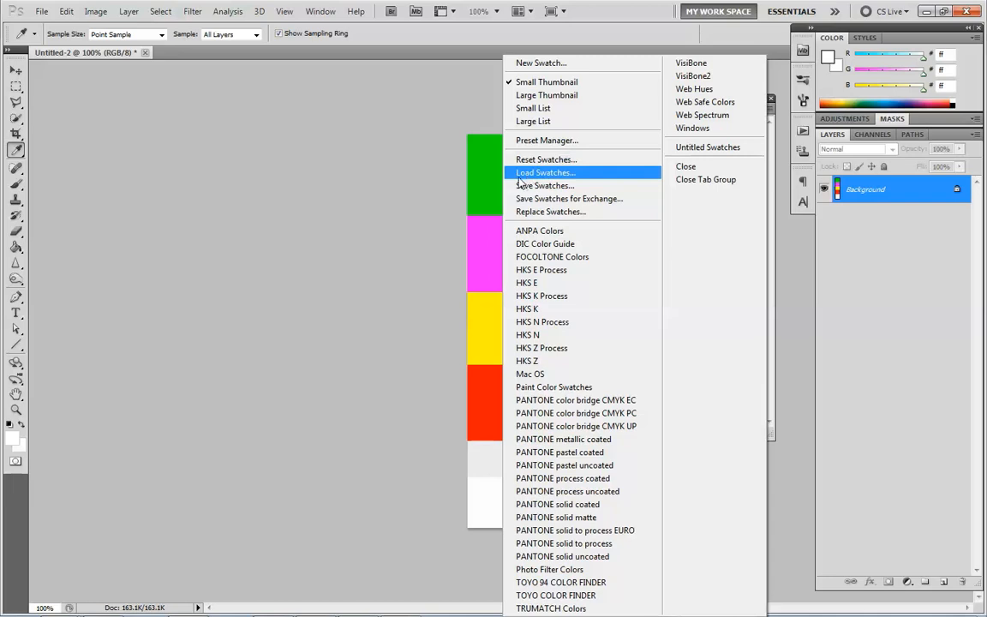
pyautogui.click(583, 174)
pyautogui.click(326, 161)
pyautogui.click(720, 157)
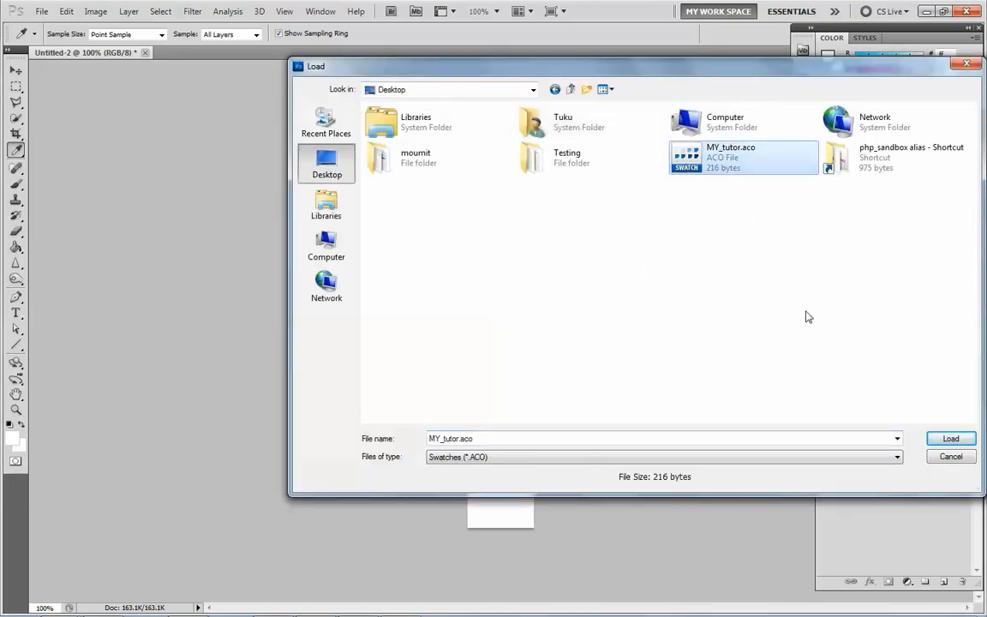
pyautogui.click(948, 439)
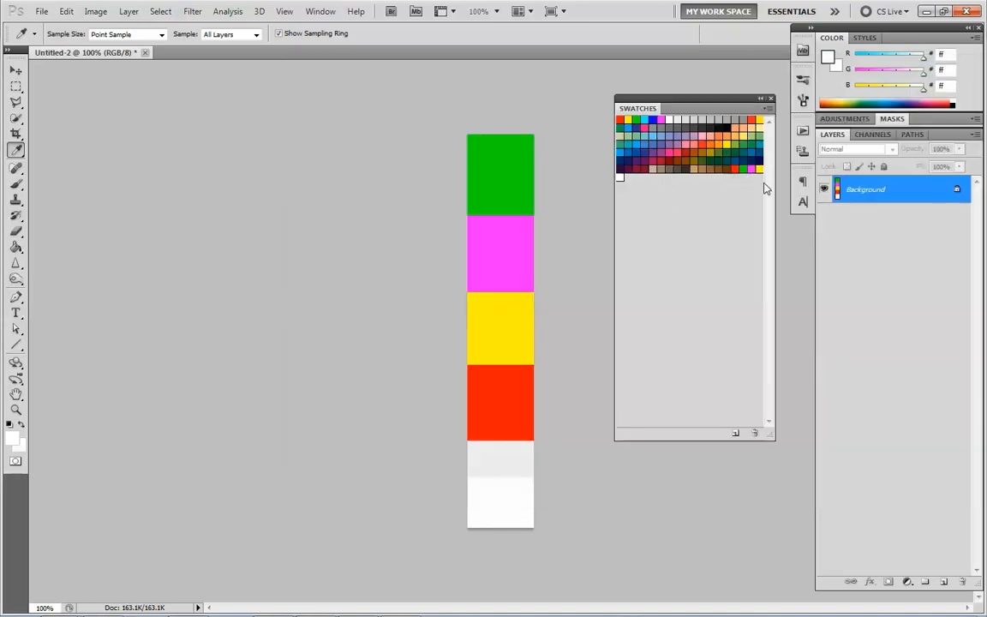
# Step: Replace all the current swatches with the set in MY_tutor.aco from the Desktop
pyautogui.click(769, 112)
pyautogui.click(562, 213)
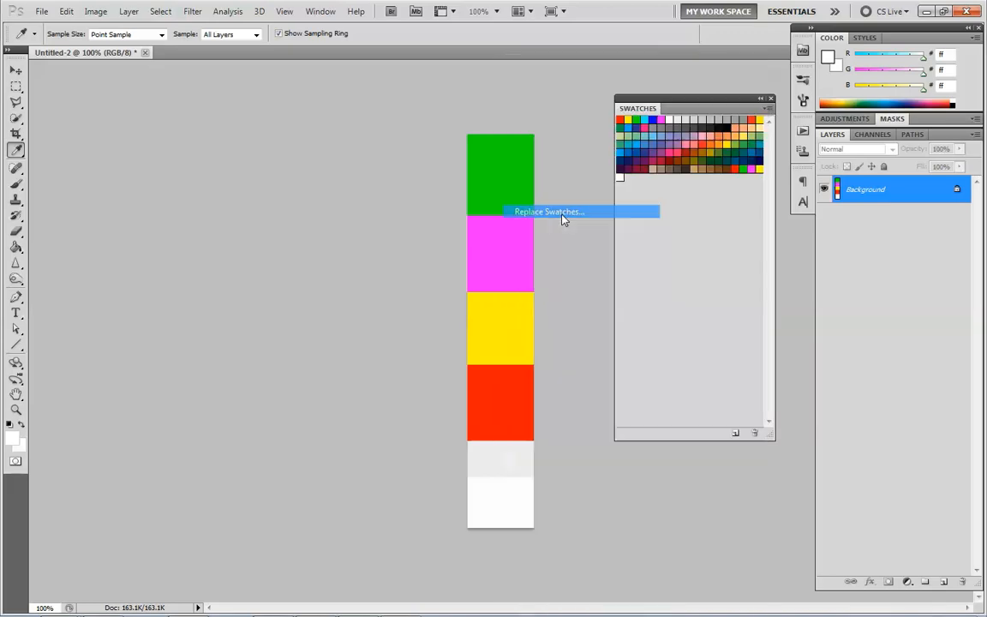
pyautogui.click(712, 160)
pyautogui.click(950, 439)
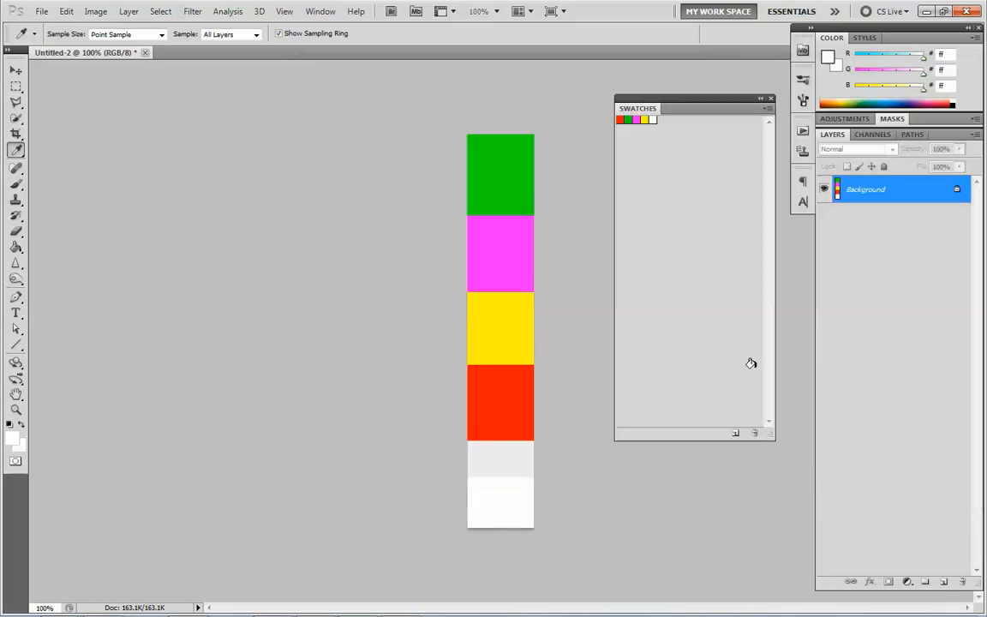